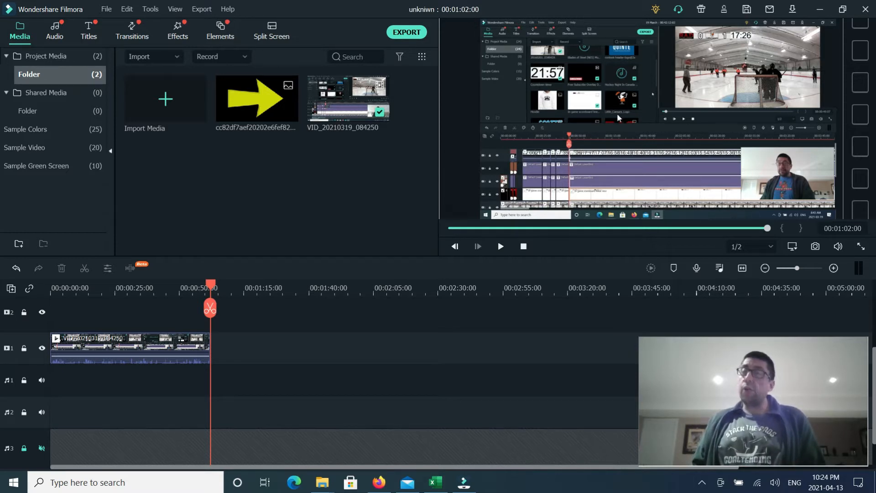
Capture a snapshot of the video frame at 00:01:01:03 and place it on video track 1 after the existing clip.
click(135, 292)
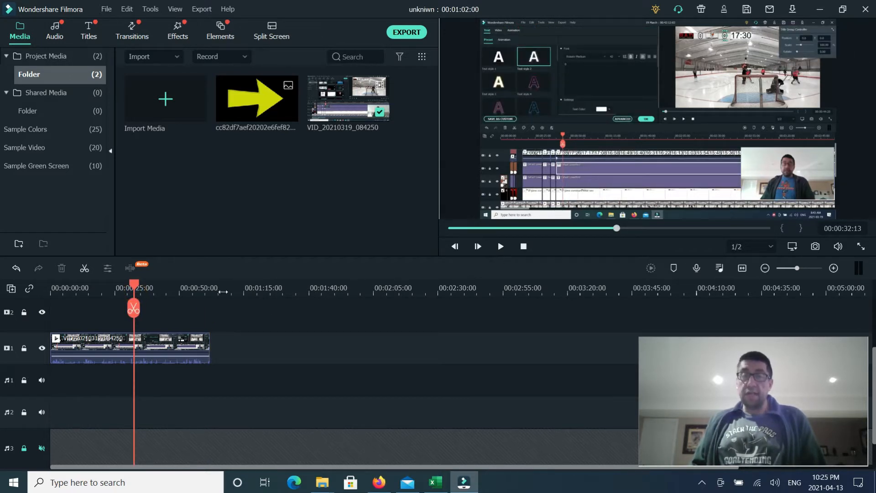
click(208, 288)
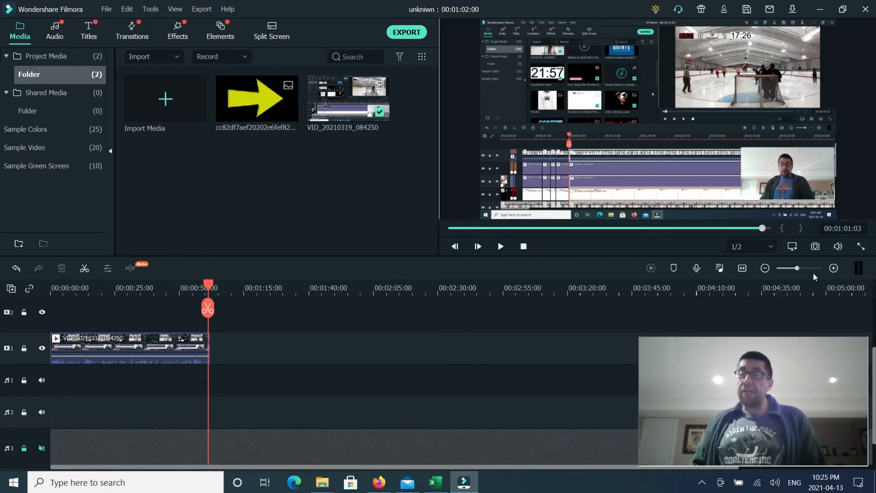
click(816, 247)
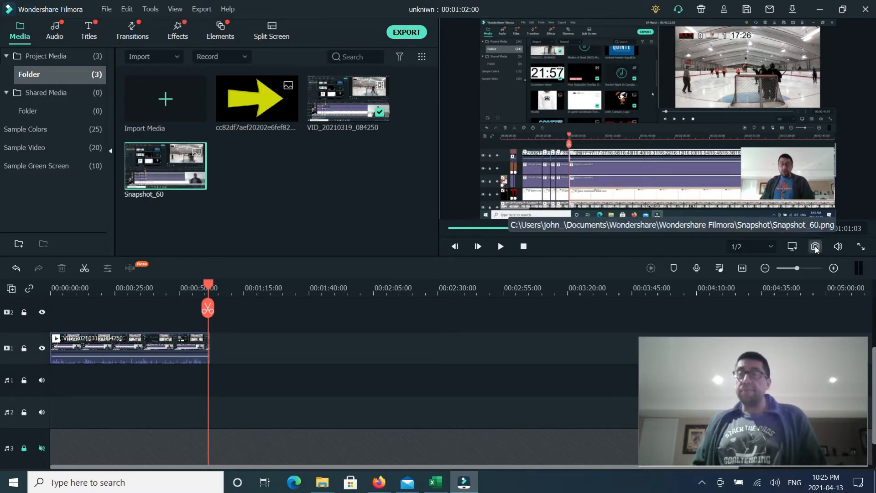
mouse_move(165, 173)
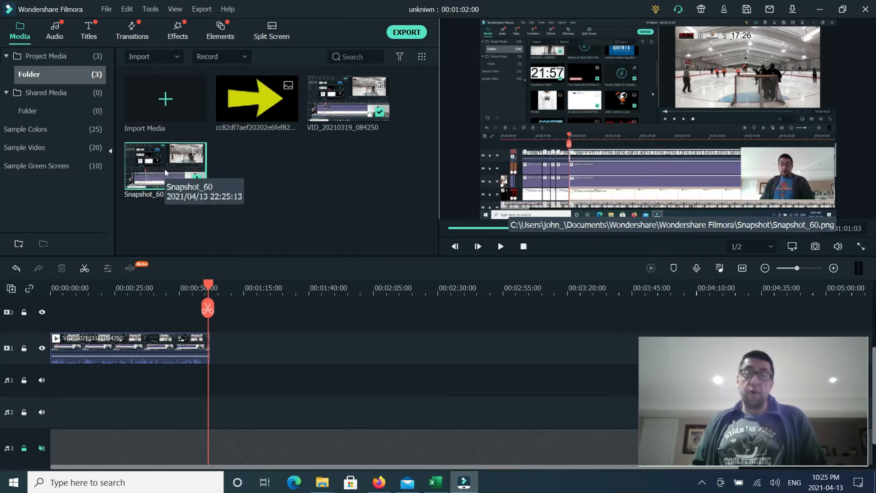
drag(163, 165, 264, 343)
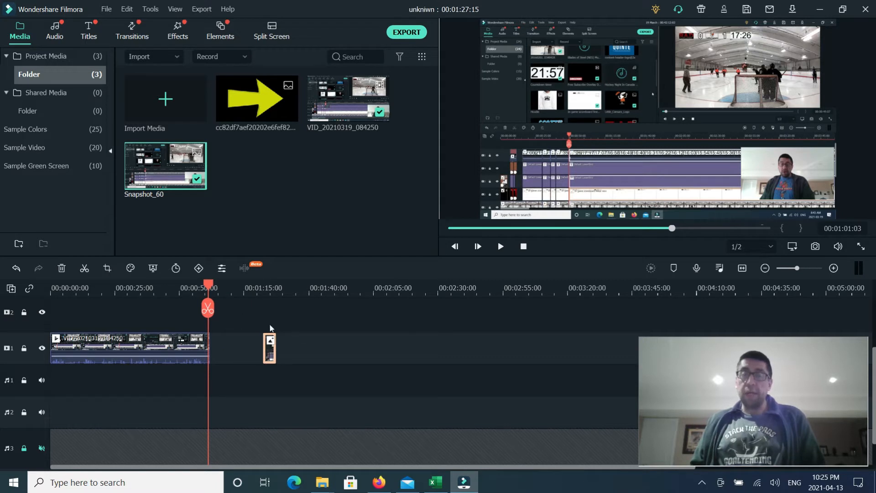
Crop the snapshot clip to the hockey game preview area at a 16:9 ratio, about 936 x 526 pixels.
click(270, 288)
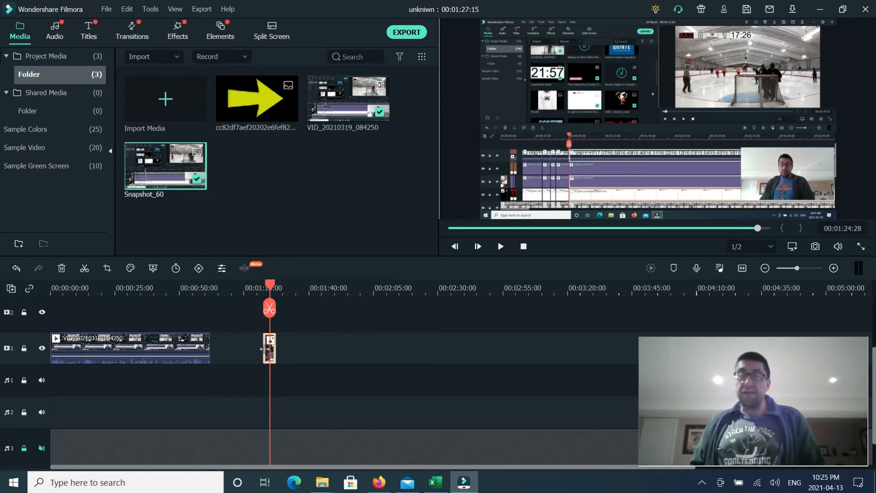
right_click(270, 352)
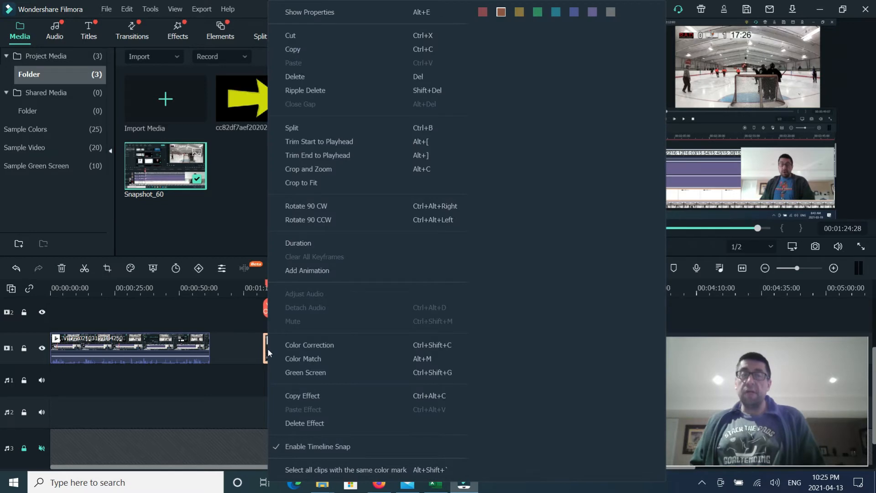
click(348, 169)
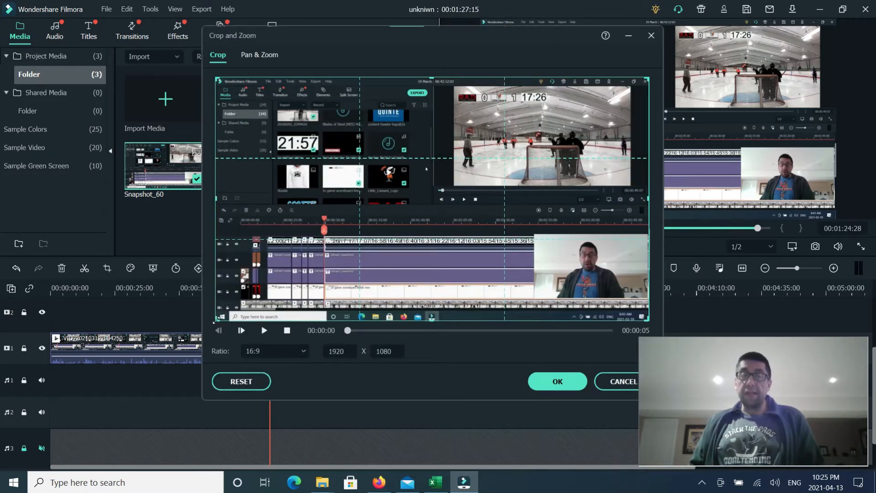
drag(214, 321, 438, 212)
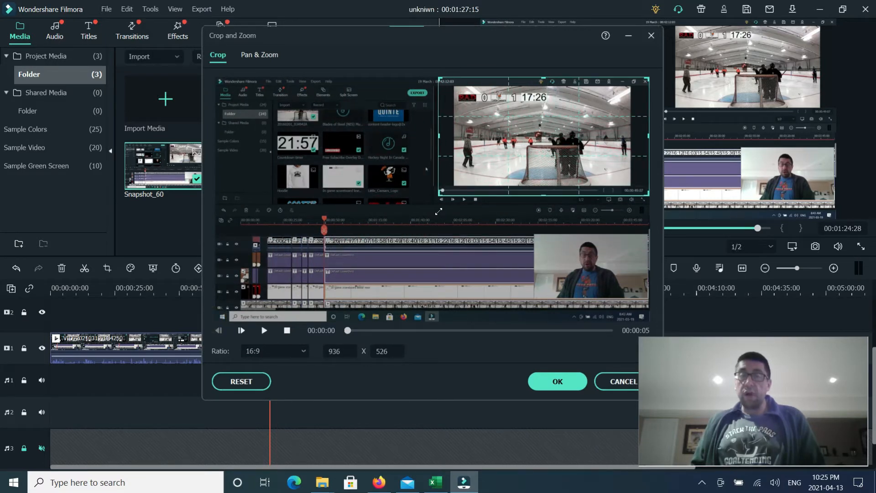
click(554, 383)
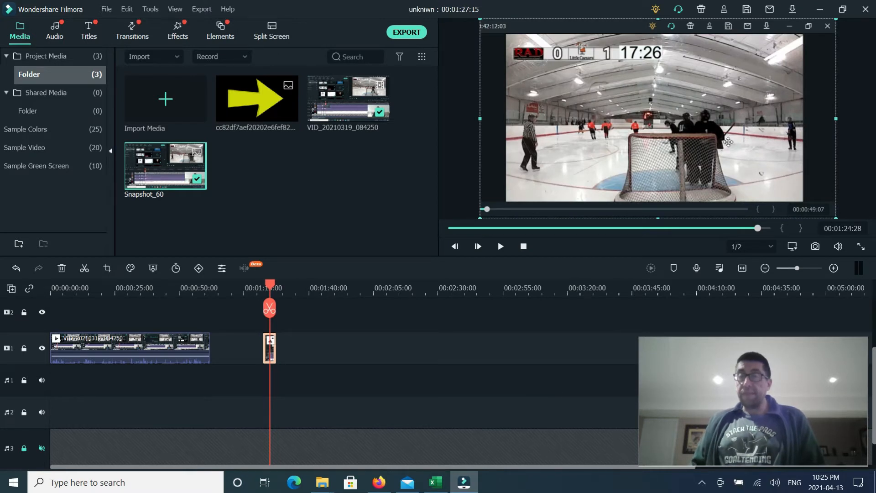
Place the yellow arrow image on video track 2 above the snapshot and shrink it to less than half its size.
mouse_move(256, 111)
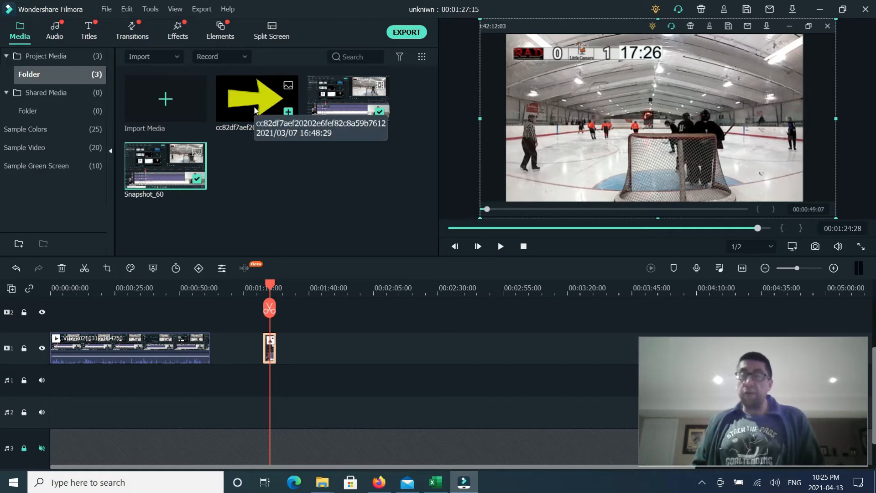
drag(256, 111, 266, 318)
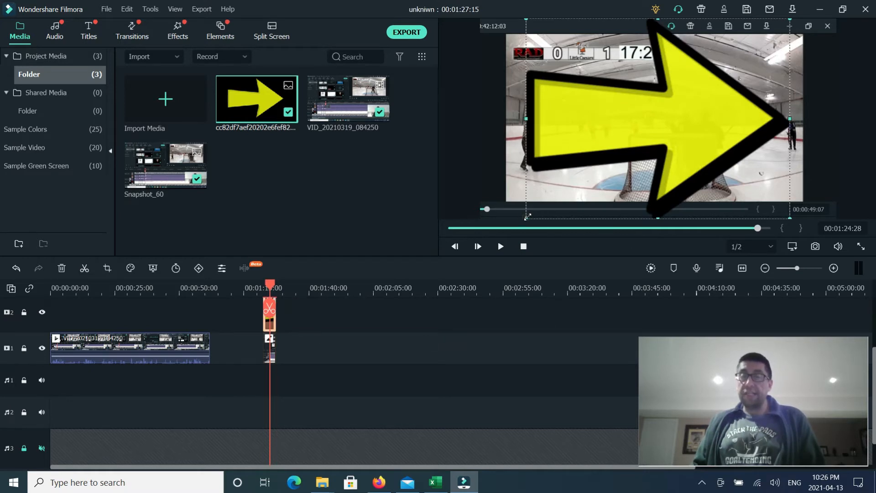
drag(527, 216, 671, 109)
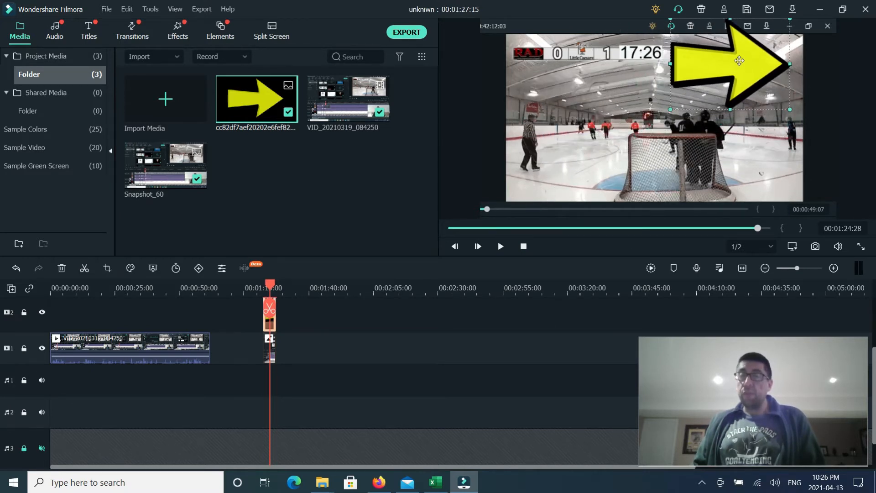
Rotate the yellow arrow to point straight up and position it just left of the goal net, below the scoreboard.
drag(739, 61, 703, 116)
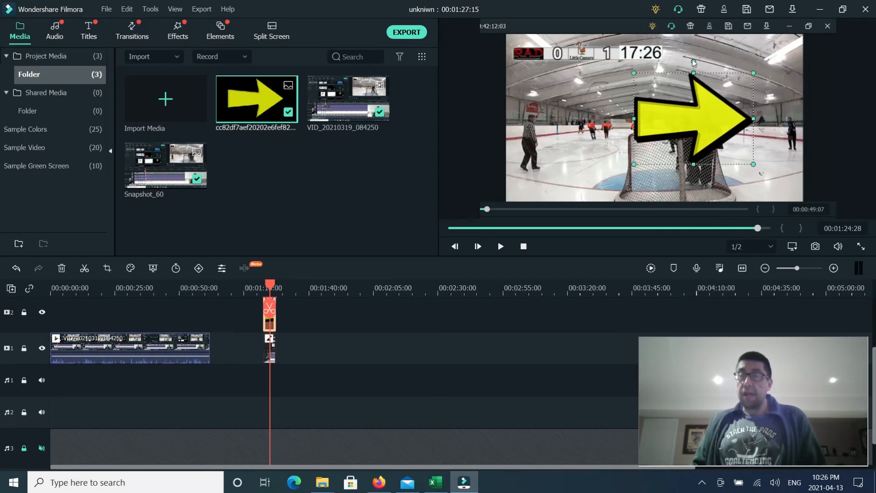
drag(693, 61, 601, 109)
drag(680, 120, 589, 132)
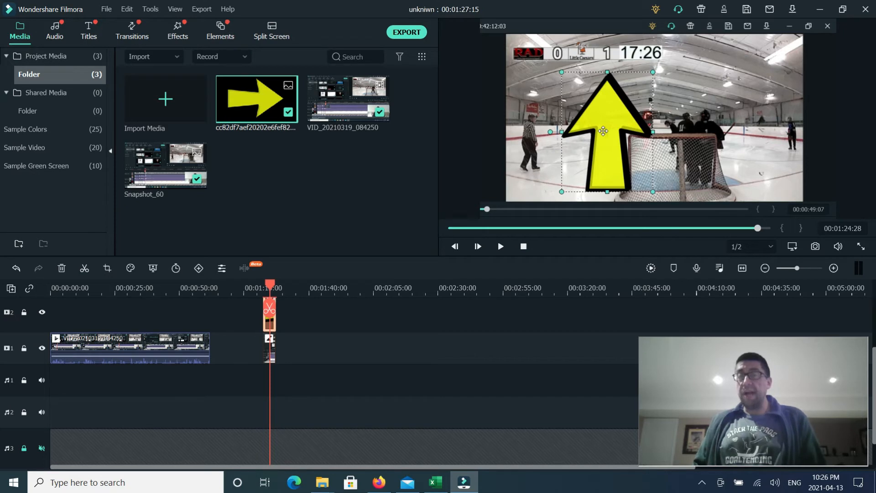
click(729, 113)
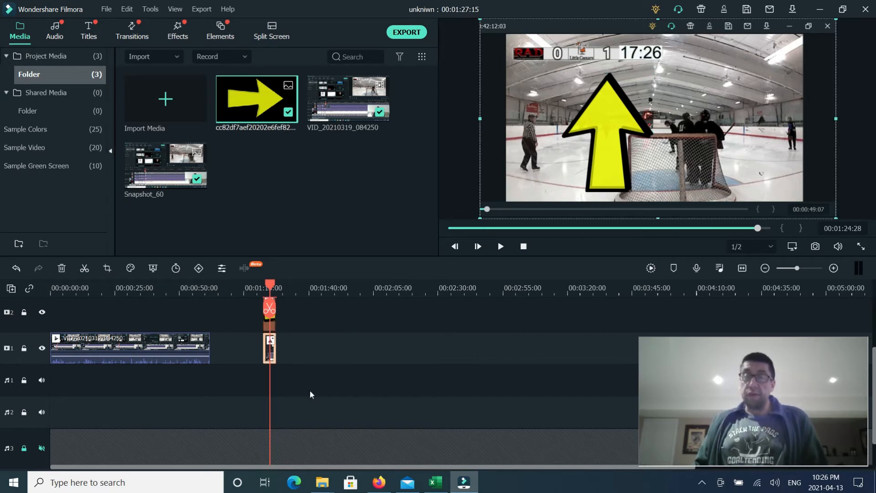
Add the Default Title from the Titles category to video track 3 directly above the arrow clip.
scroll(315, 364, up, 1)
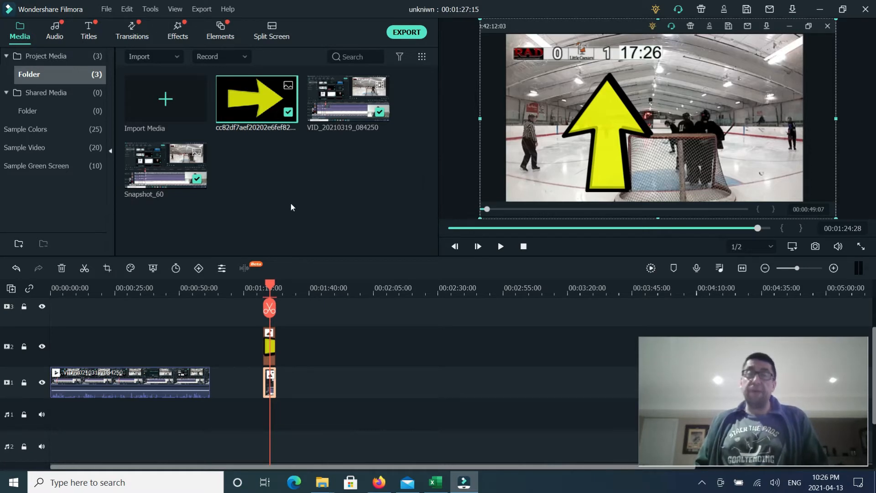
click(89, 36)
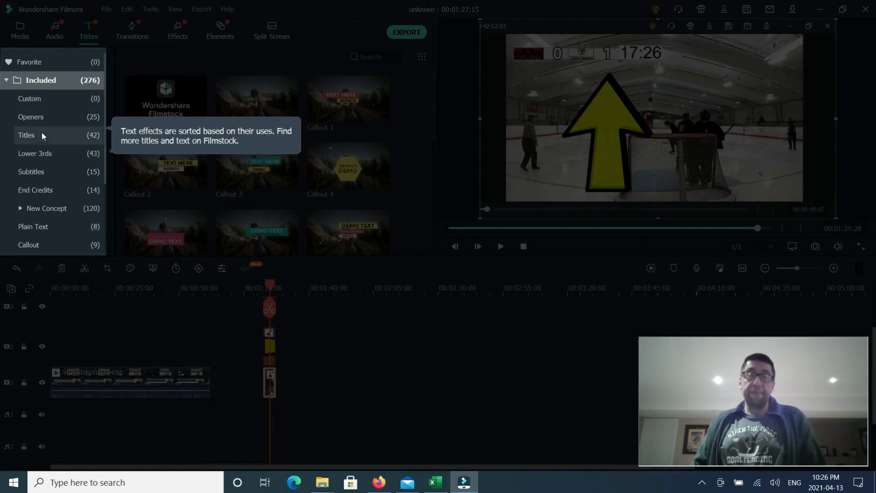
click(42, 135)
click(165, 107)
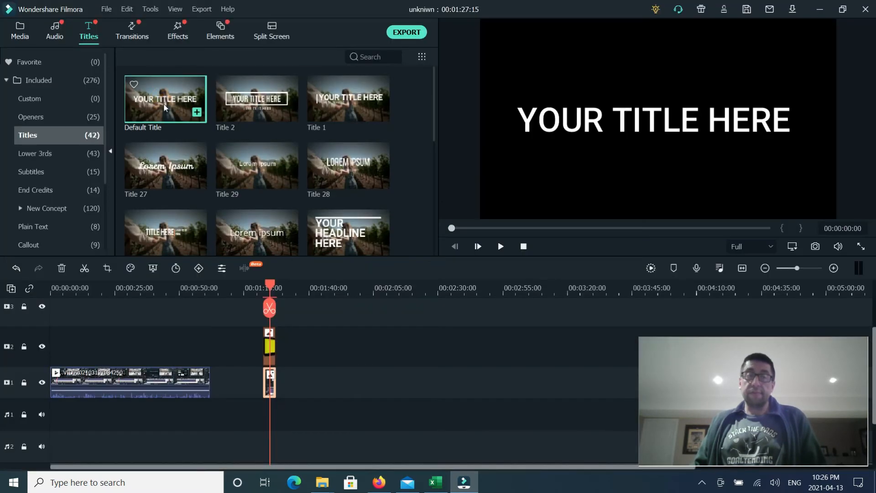
drag(165, 107, 261, 326)
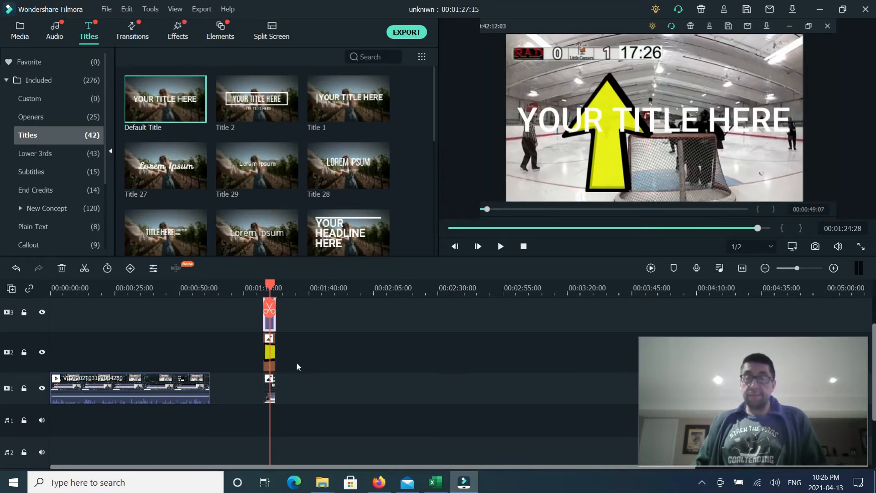
Replace the title's placeholder text with "Update your scoreboard", putting "scoreboard" on a second line without a leading space.
double_click(271, 324)
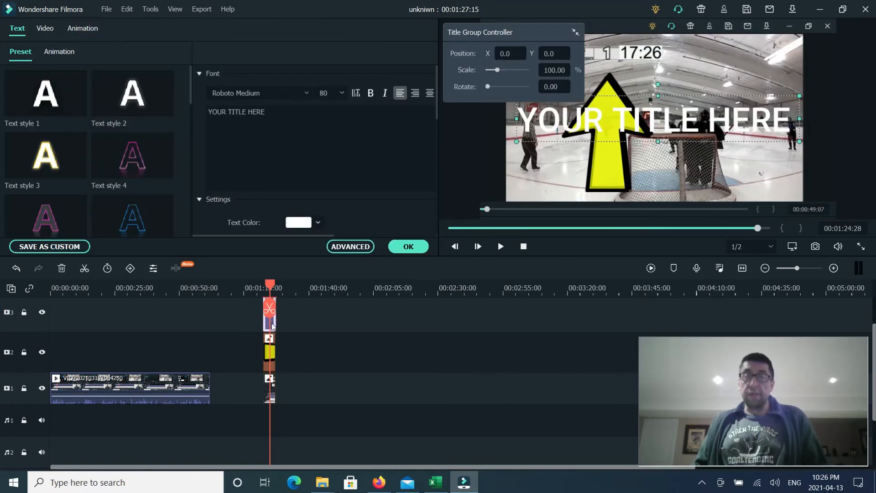
click(289, 114)
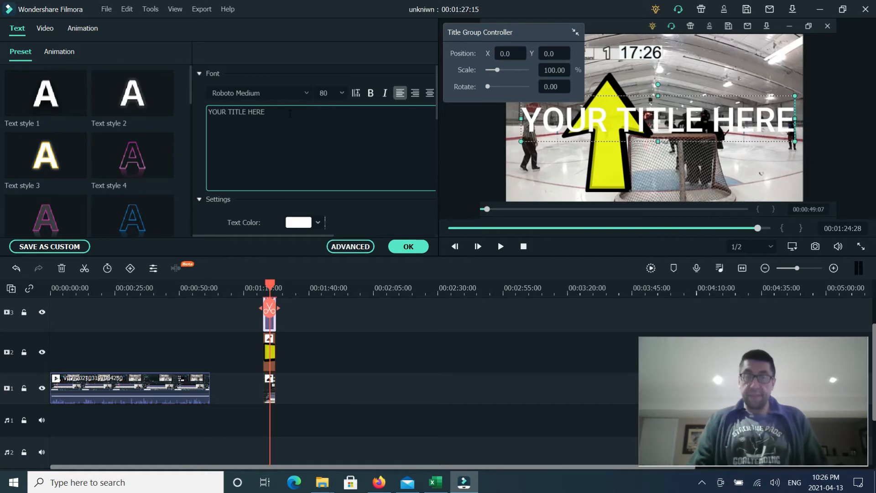
key(BackSpace)
key(BackSpace)
key(BackSpace)
key(BackSpace)
key(BackSpace)
key(BackSpace)
key(BackSpace)
key(BackSpace)
key(BackSpace)
key(BackSpace)
key(BackSpace)
key(BackSpace)
key(BackSpace)
key(BackSpace)
key(BackSpace)
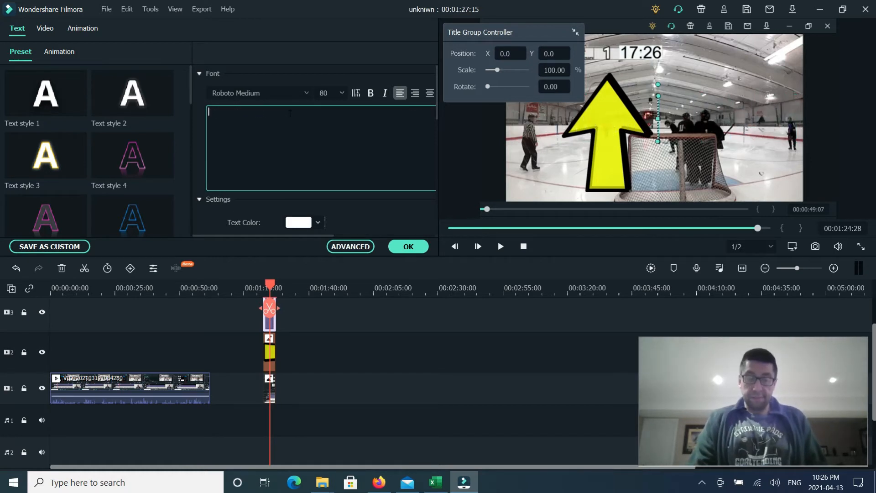
text(Update )
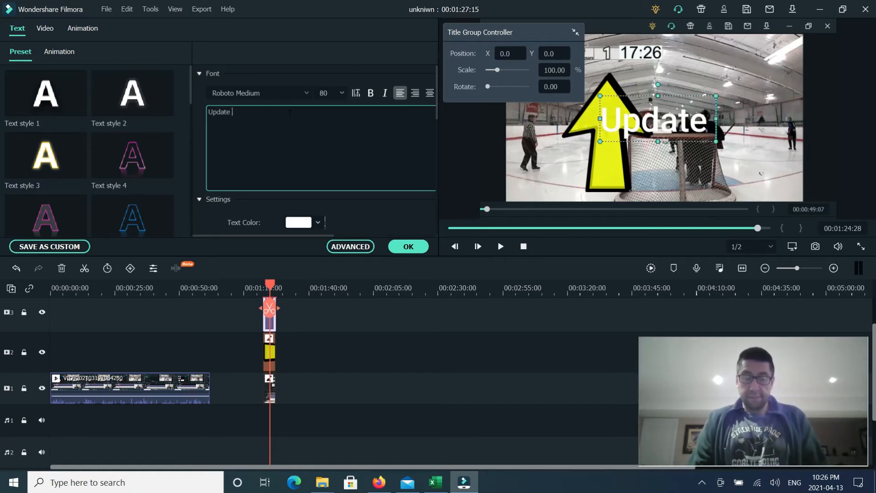
text(your scoreb)
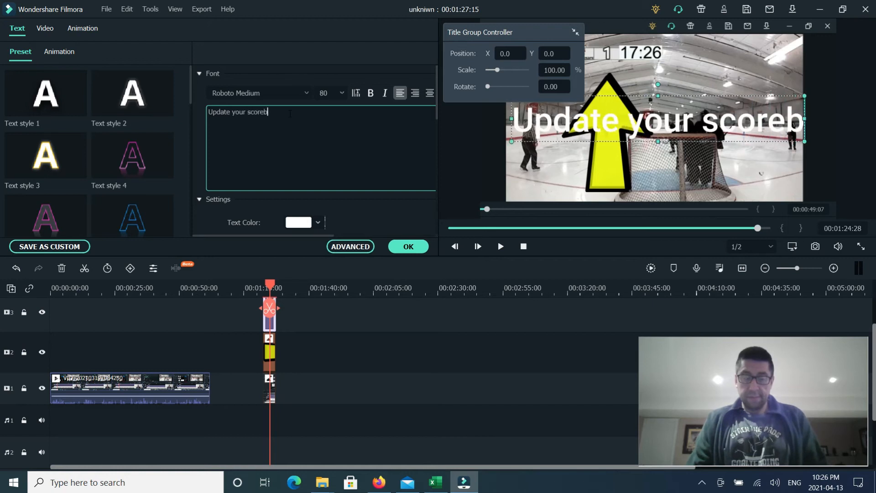
text(oard)
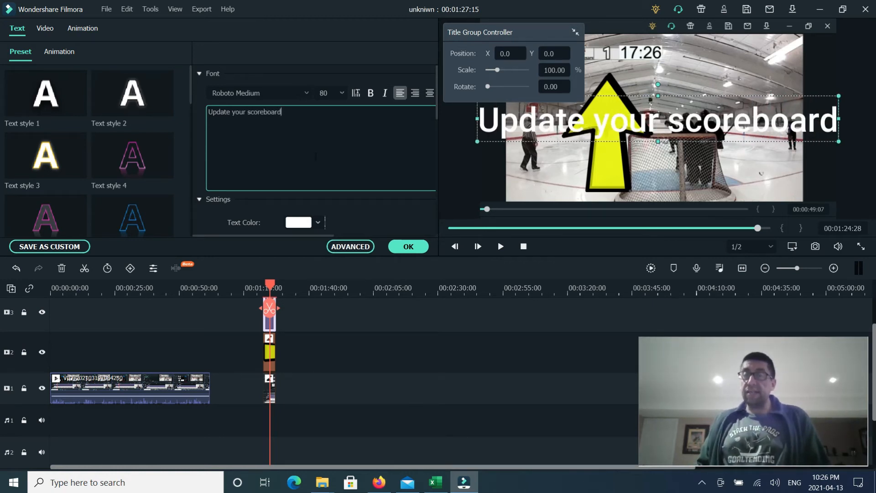
click(247, 112)
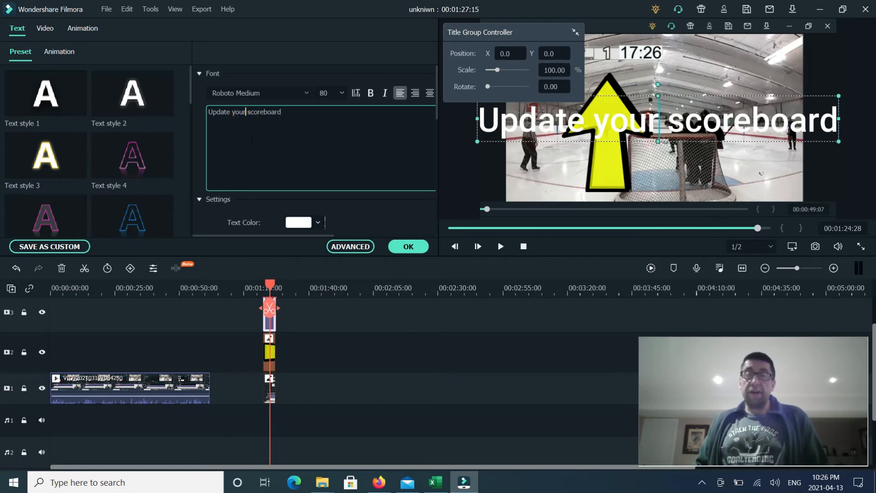
key(Return)
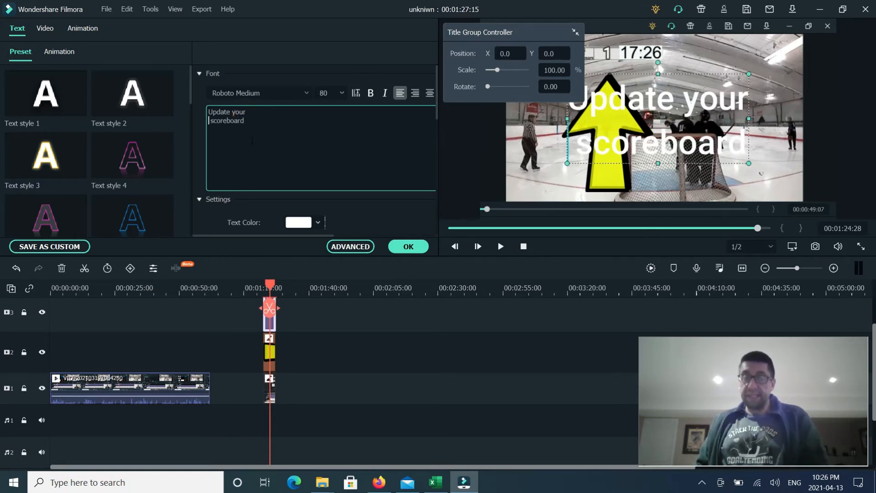
key(Delete)
Center-align the title text and apply the Text style 2 preset.
click(429, 92)
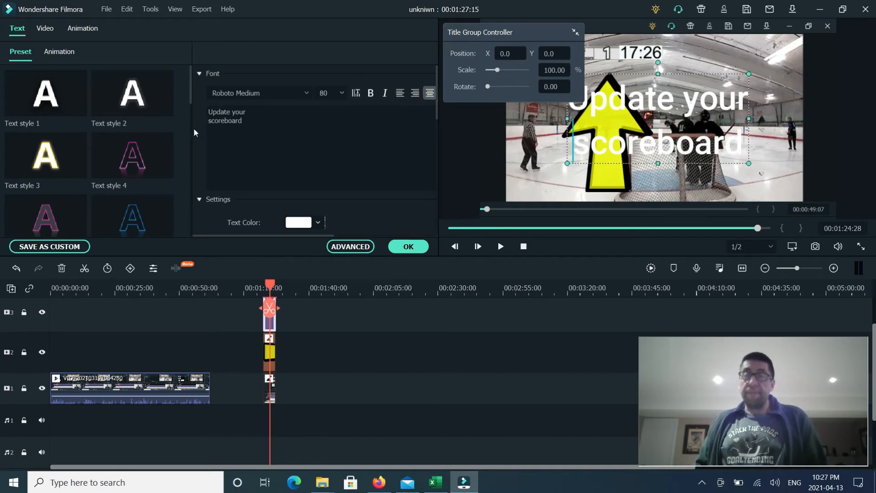
click(132, 96)
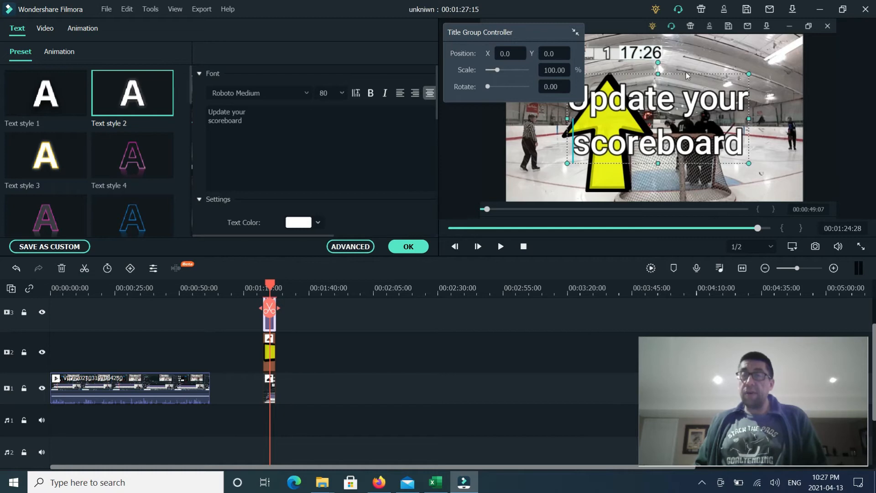
Tilt the title diagonally down to the right, shrink it, and place it in the picture's upper right area.
drag(688, 76, 764, 60)
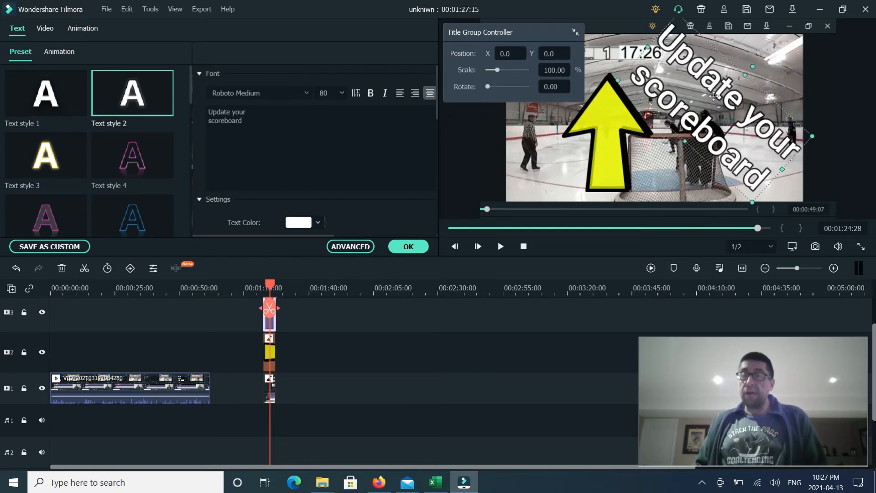
drag(714, 96, 737, 123)
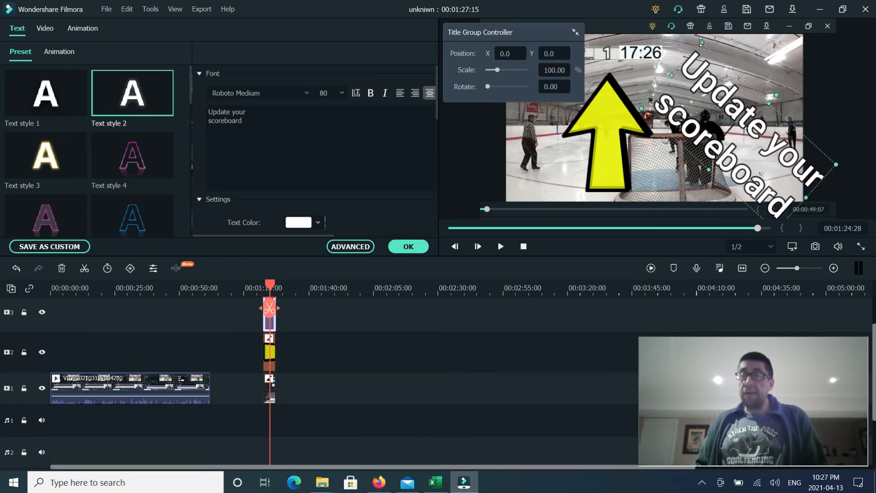
drag(701, 41, 722, 65)
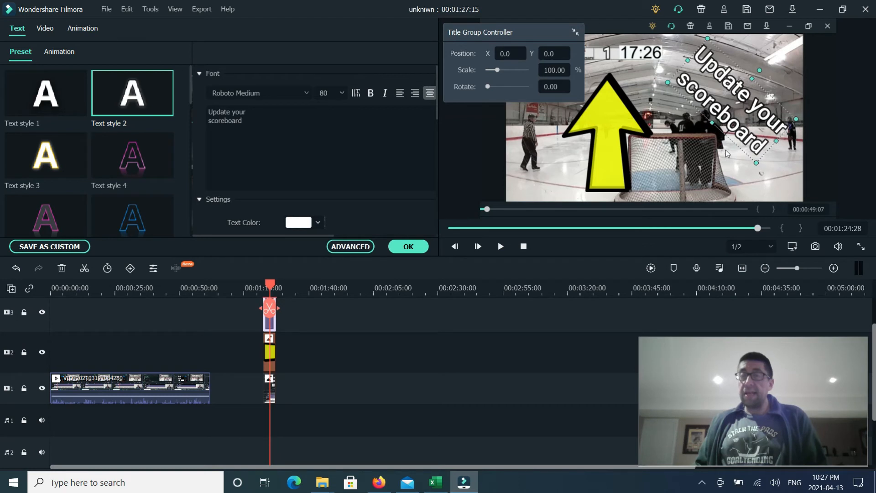
Deselect the title and capture a snapshot of the composed image with the arrow and text.
click(743, 171)
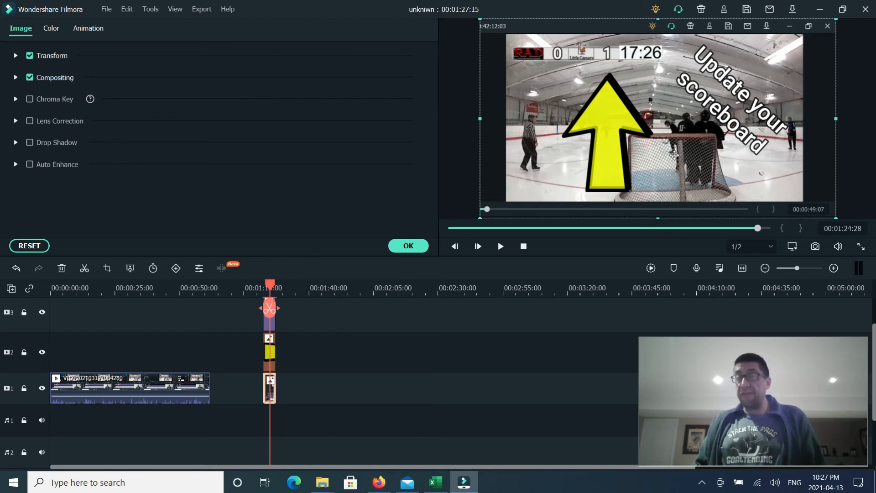
click(816, 247)
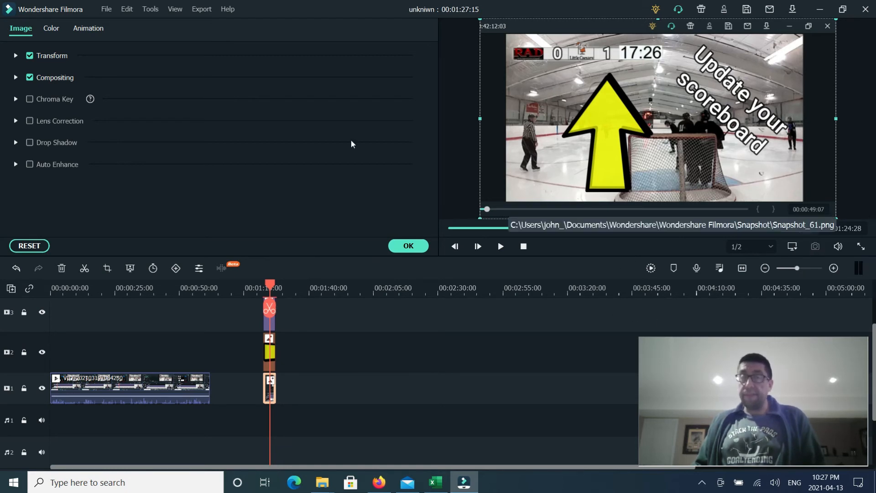
Close the image settings and examine the file properties of Snapshot_61 in the project media.
click(417, 249)
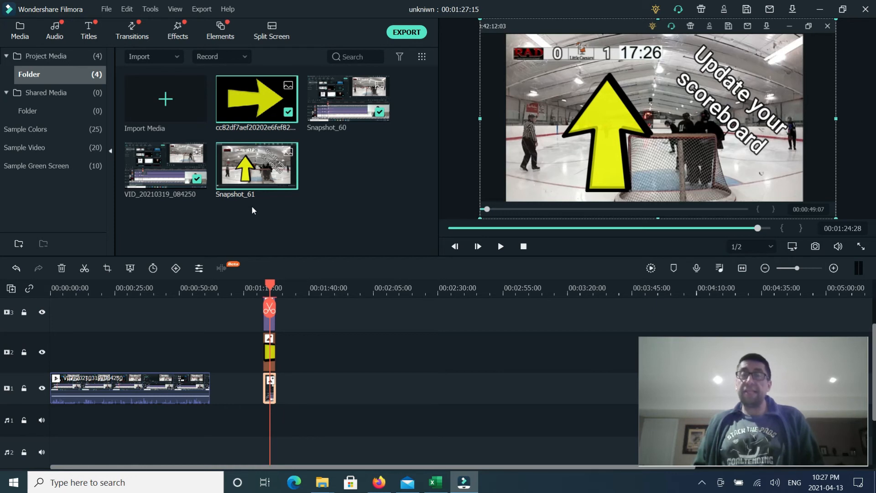
right_click(255, 169)
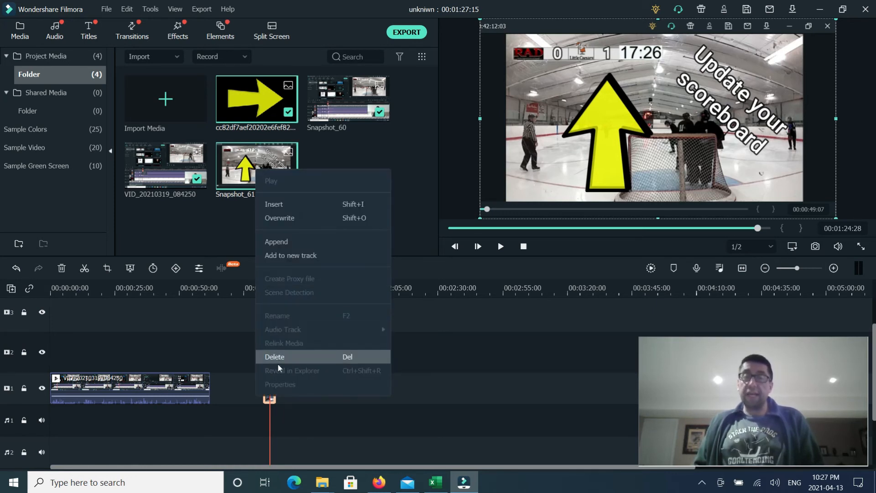
click(350, 161)
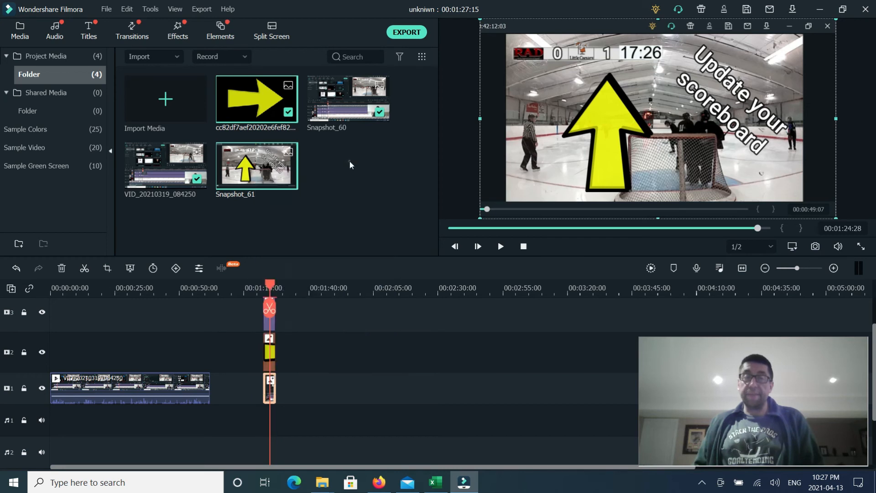
right_click(263, 167)
click(294, 386)
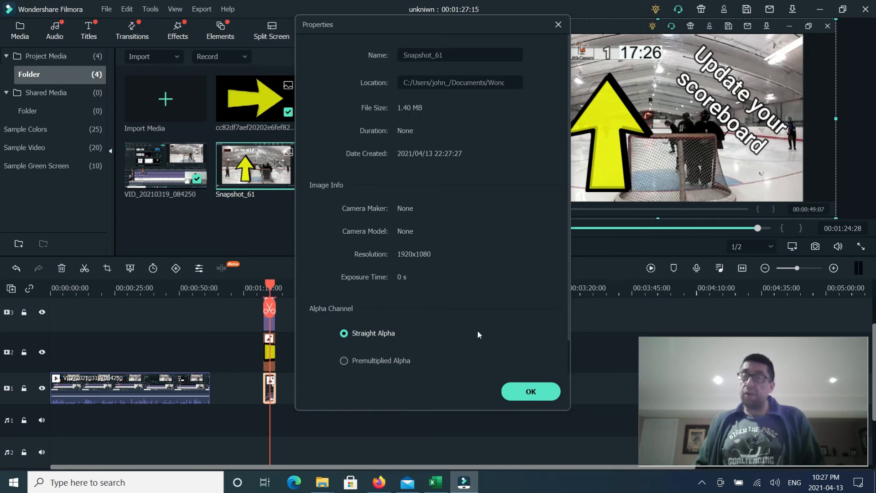
click(527, 391)
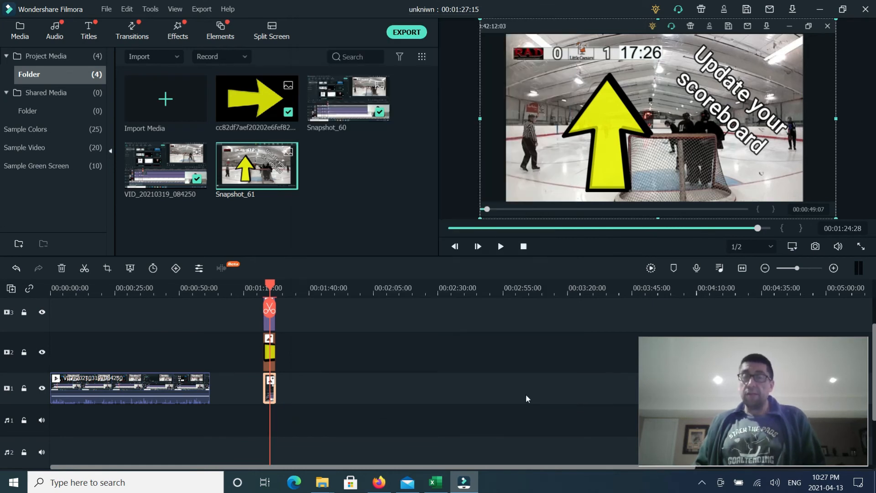
Reveal Snapshot_61 in File Explorer and add Snapshot_61.png as the uploading video's thumbnail in YouTube Studio before switching back to Filmora.
right_click(267, 165)
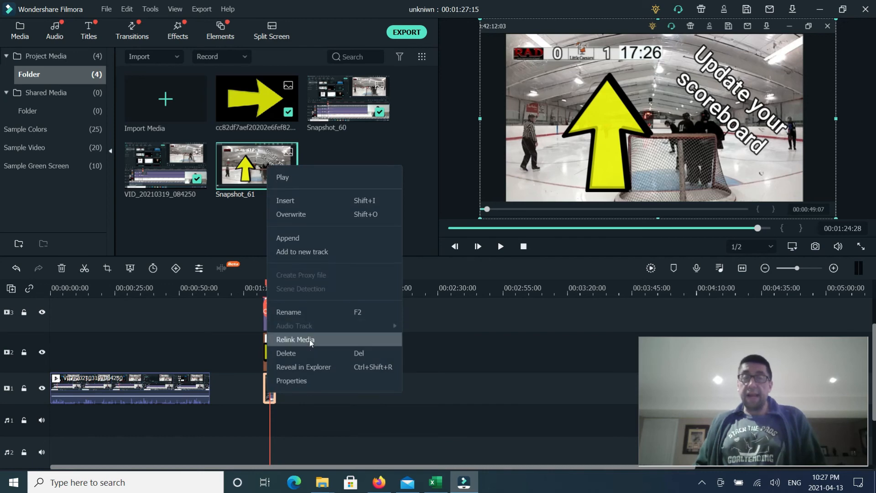
click(311, 368)
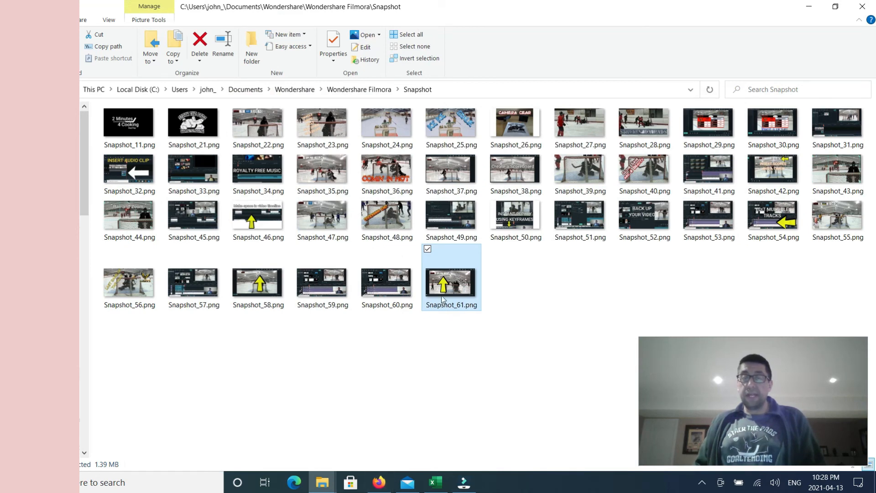
drag(453, 286, 228, 279)
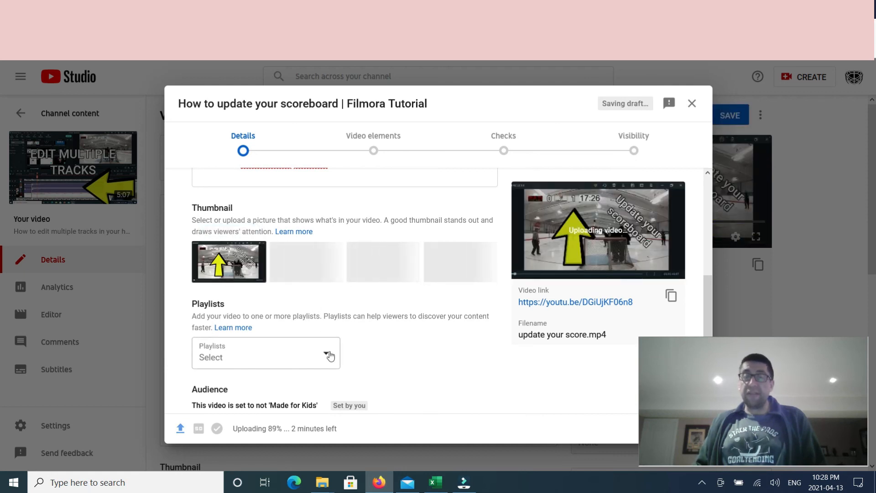
click(464, 484)
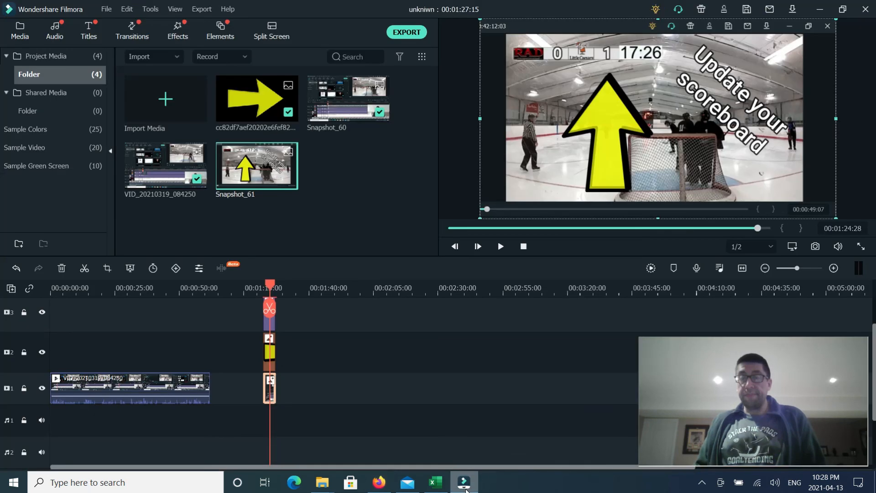